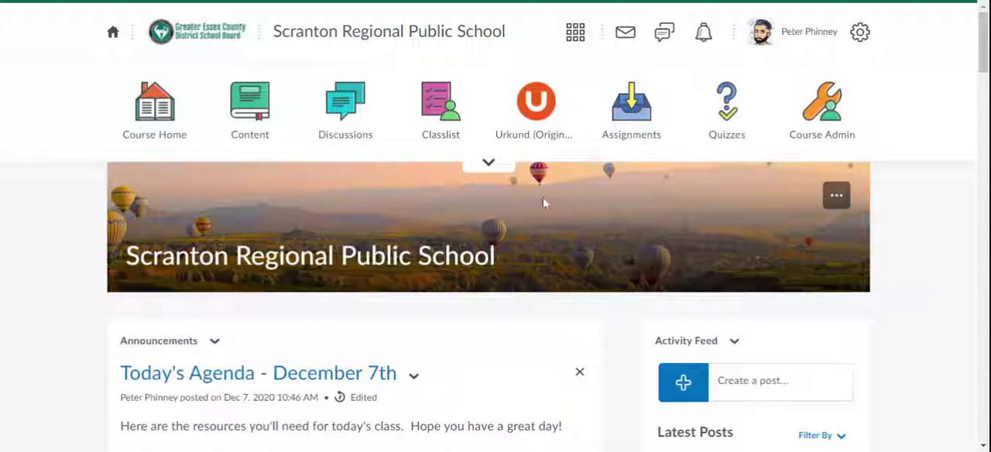
Open Video Assignments from the course navigation and start creating an individual assignment
click(488, 161)
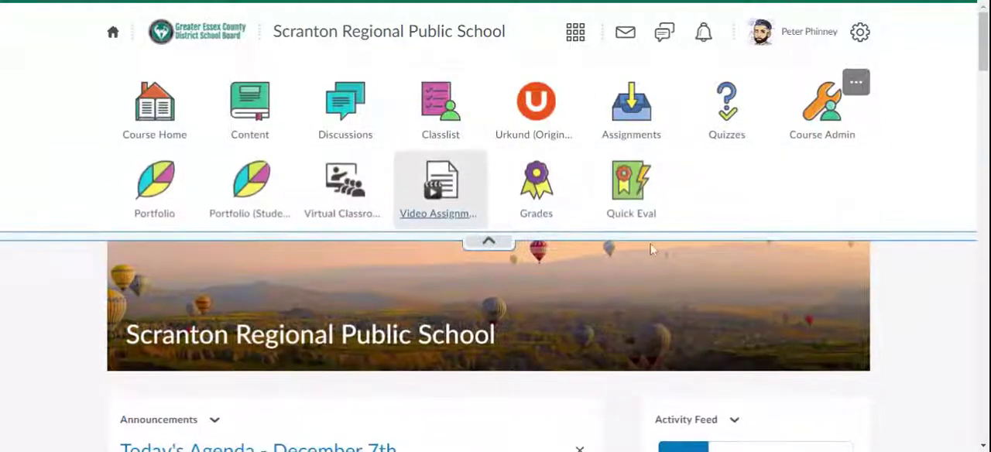
click(457, 209)
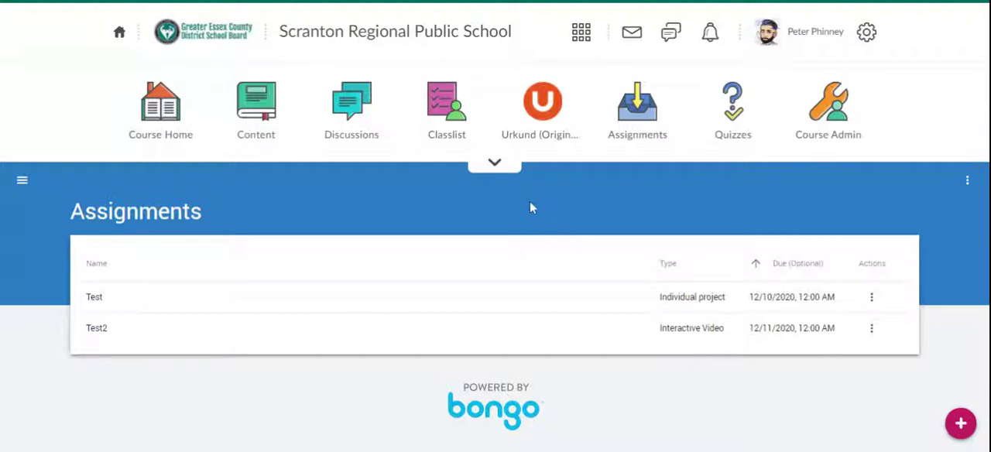
click(959, 425)
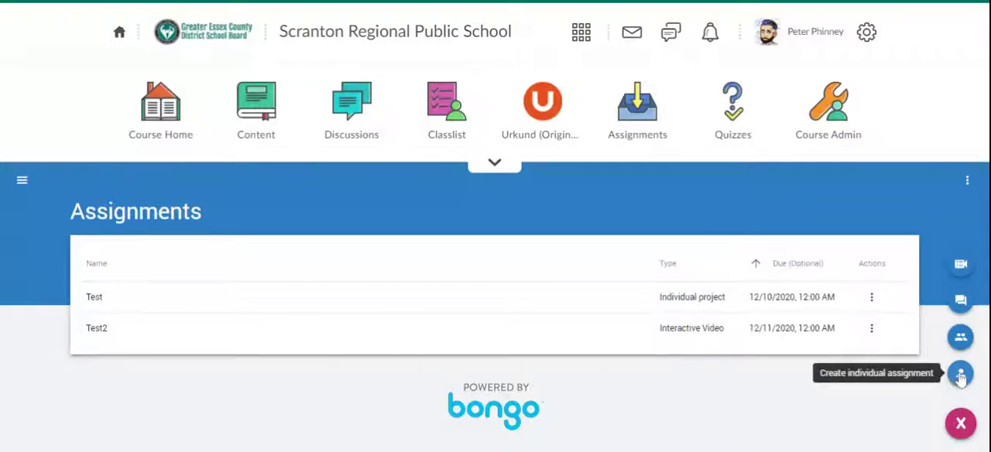
click(960, 375)
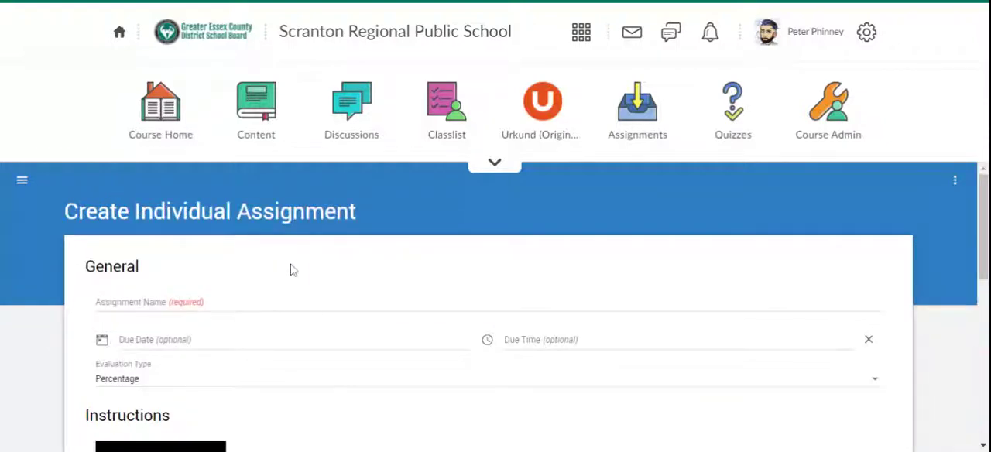
Name the assignment Test Individual Assignment
scroll(288, 279, down, 2)
scroll(287, 283, up, 2)
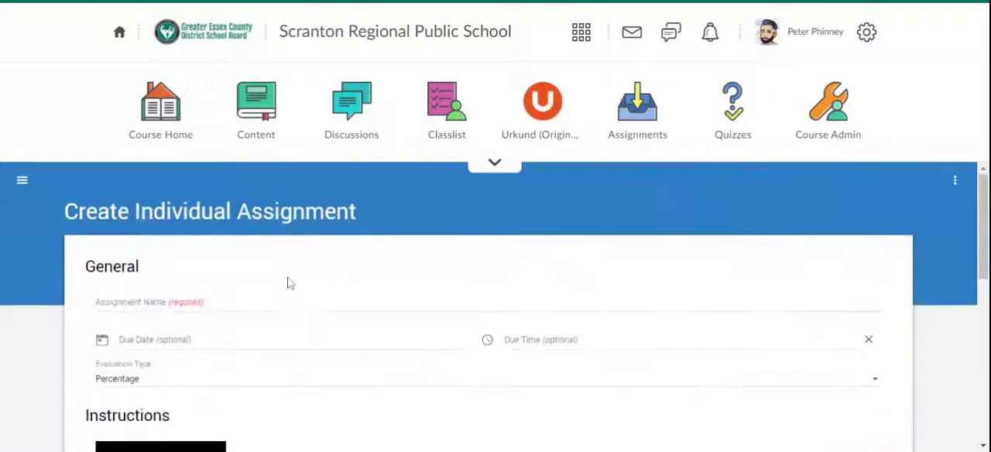
click(148, 302)
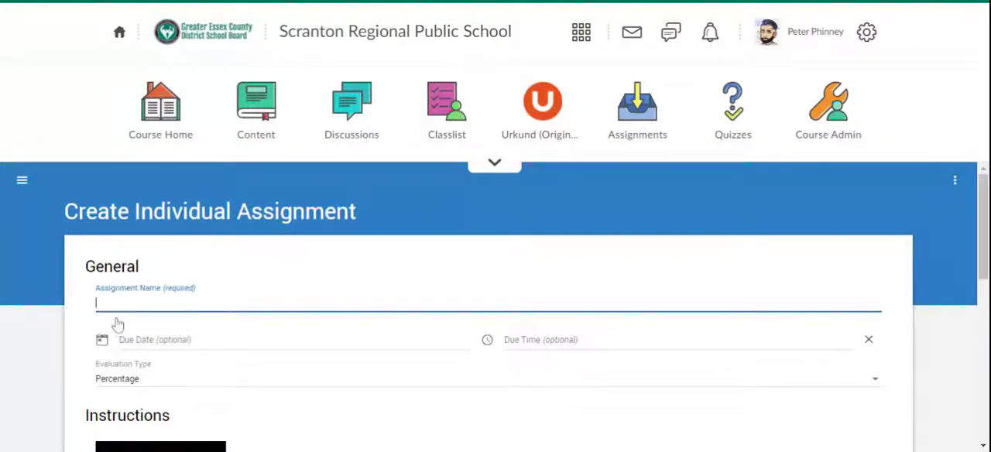
text(Test Indiv)
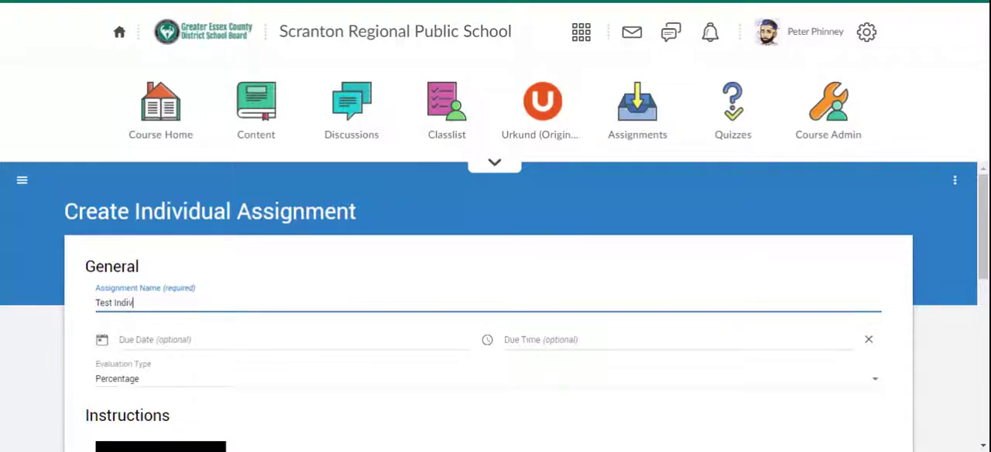
text(idual Assignment)
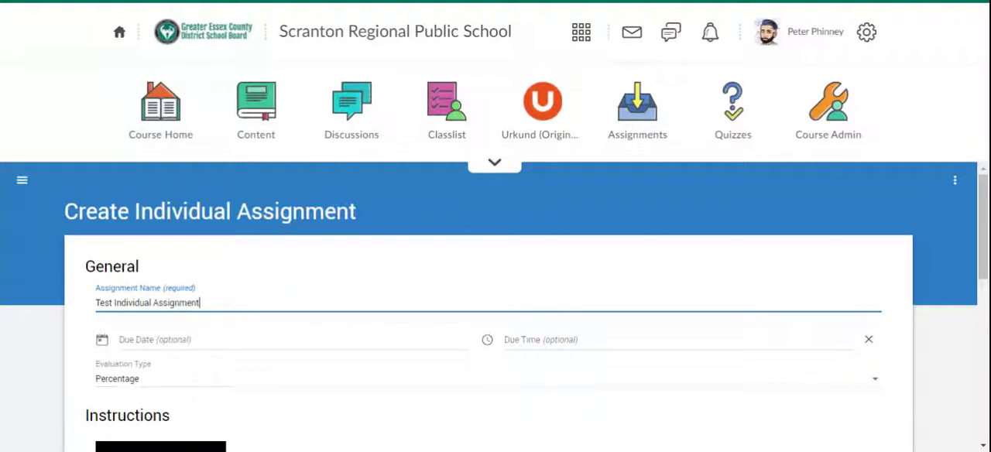
Set the assignment's due date to January 15, 2021
click(210, 340)
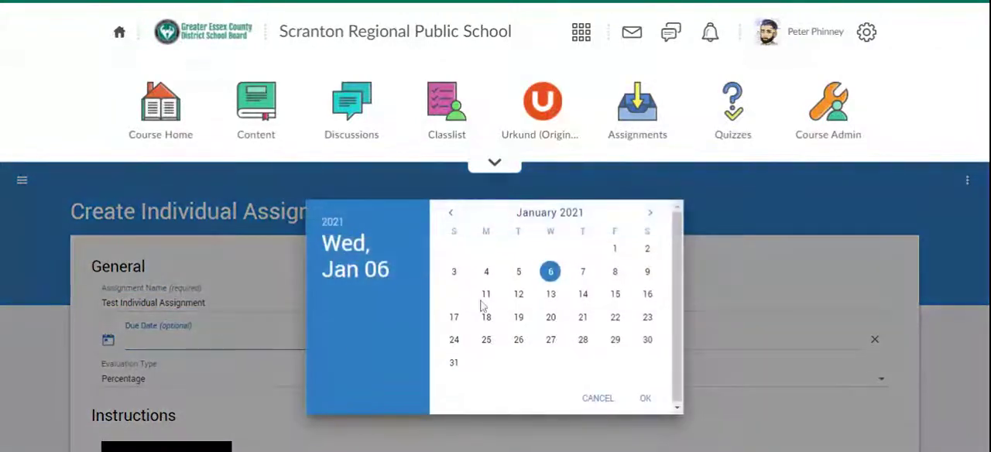
click(519, 272)
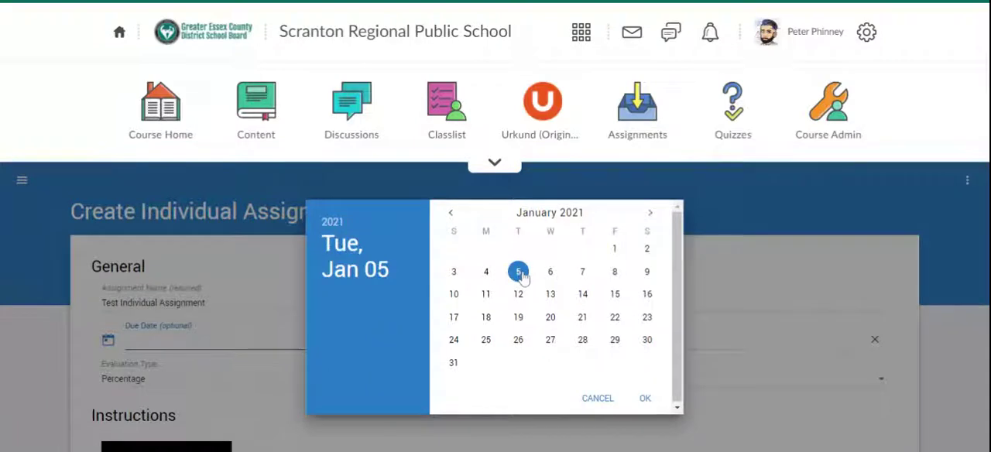
click(615, 294)
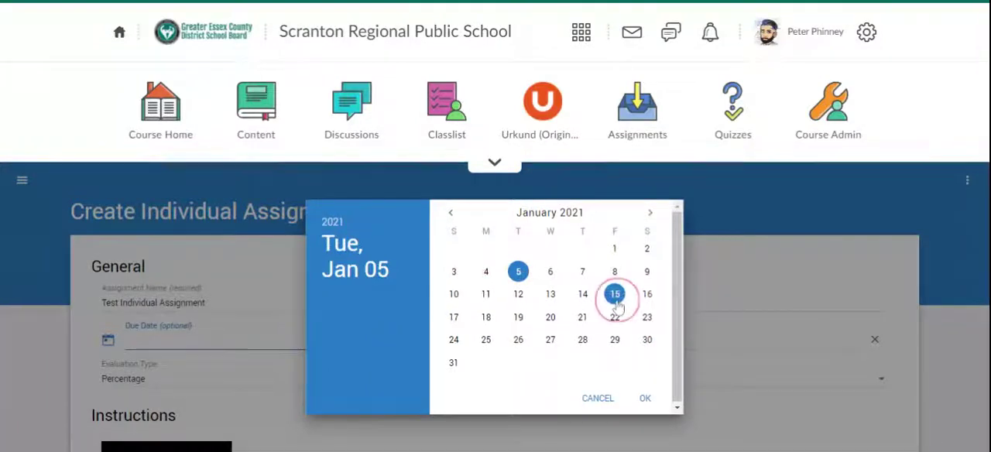
click(644, 398)
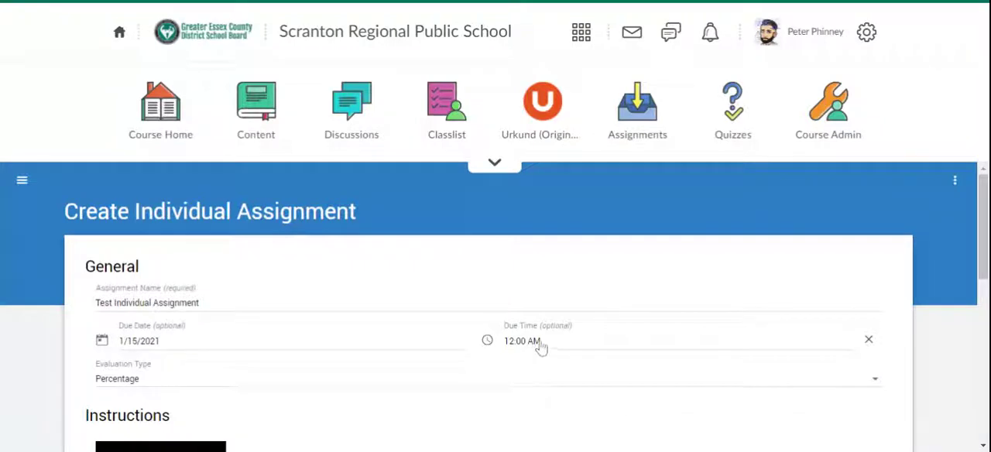
Set the evaluation type to Rubric
scroll(535, 347, down, 1)
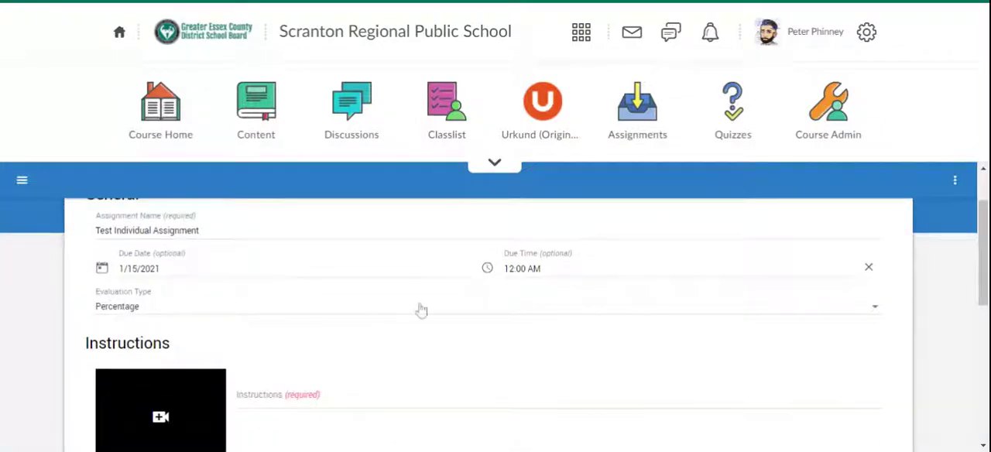
click(519, 310)
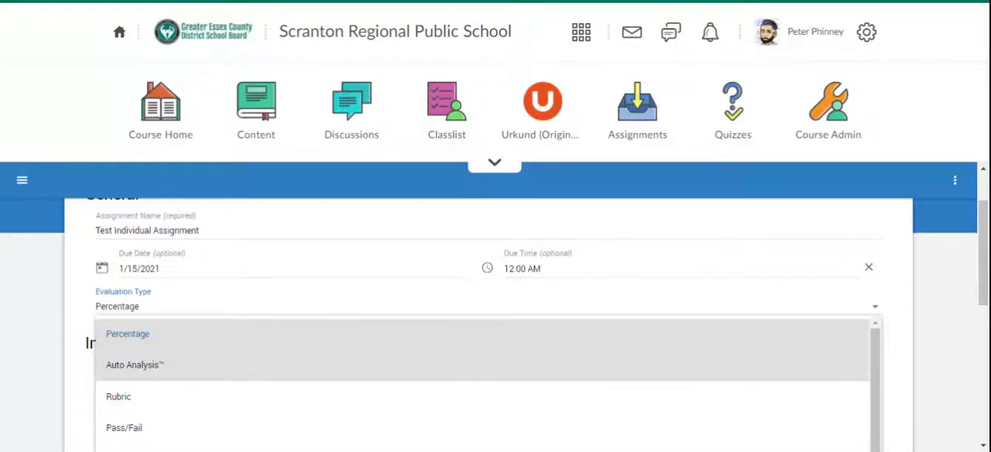
scroll(150, 371, down, 1)
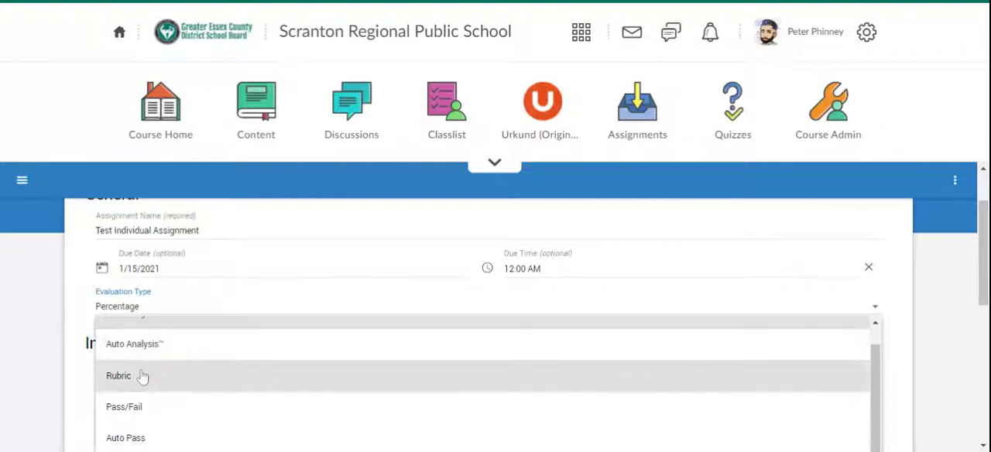
click(143, 375)
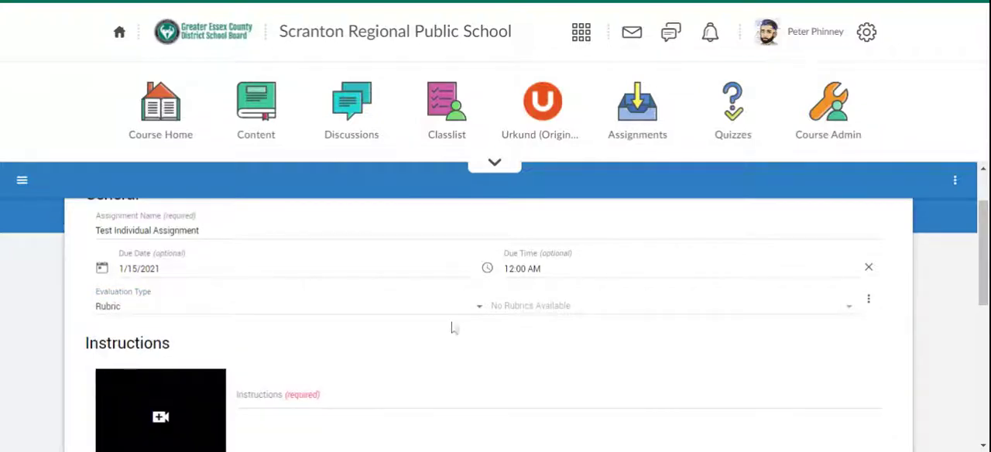
Open the assignment's rubric manager and view the Create Rubric form, returning to the rubric list
click(524, 315)
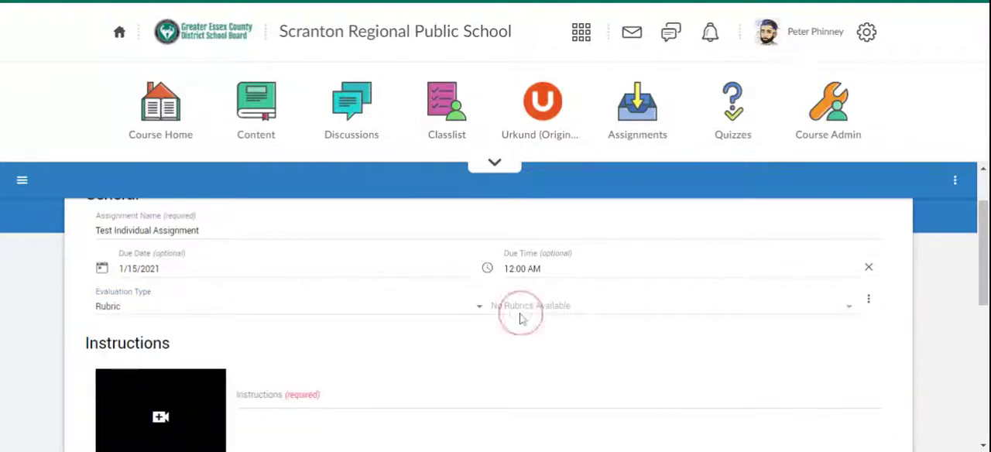
click(870, 305)
click(853, 338)
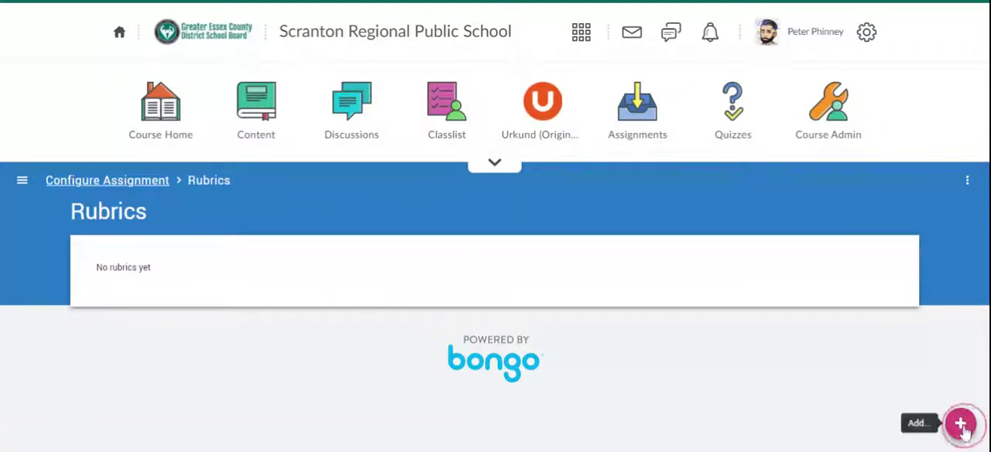
click(959, 423)
click(965, 375)
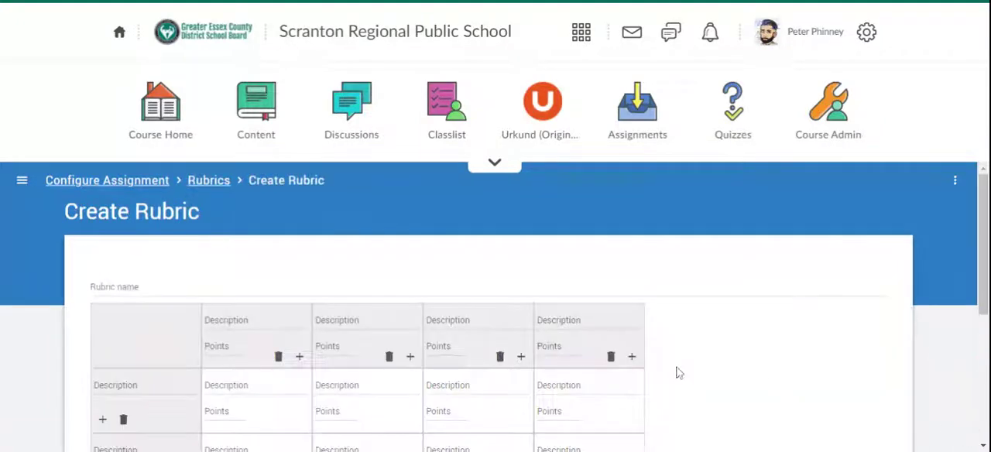
scroll(584, 371, down, 5)
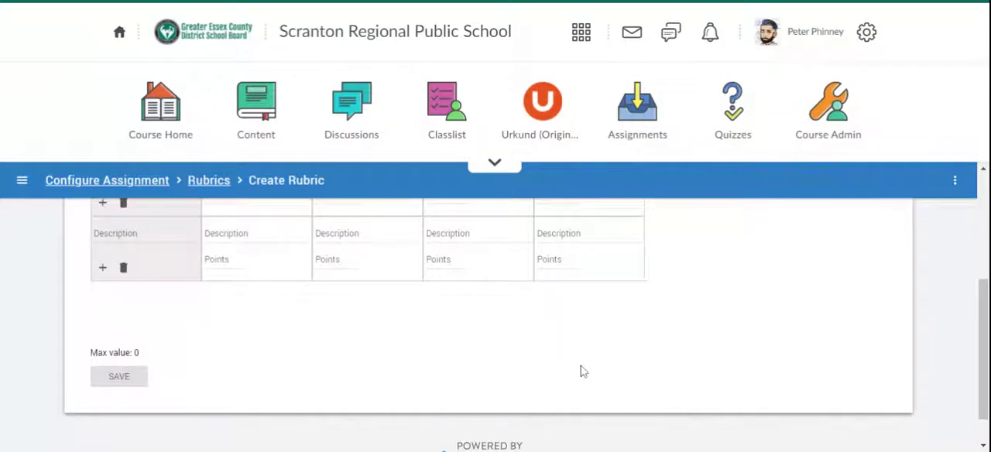
scroll(584, 372, up, 5)
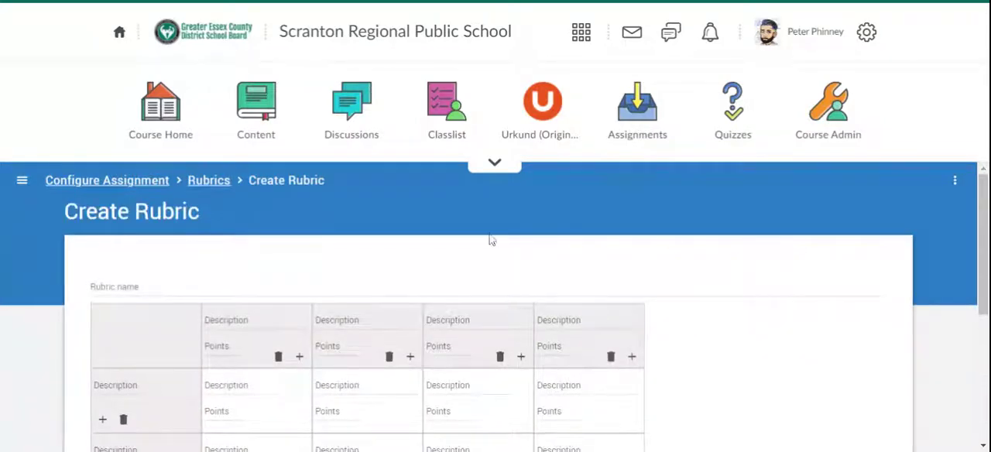
click(190, 183)
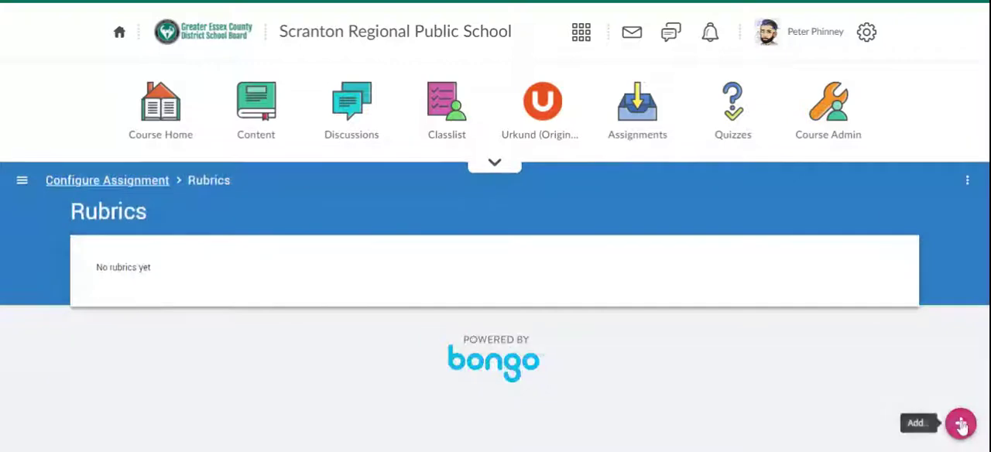
View the Import Rubric page with its template downloads, returning to the rubric list
click(960, 423)
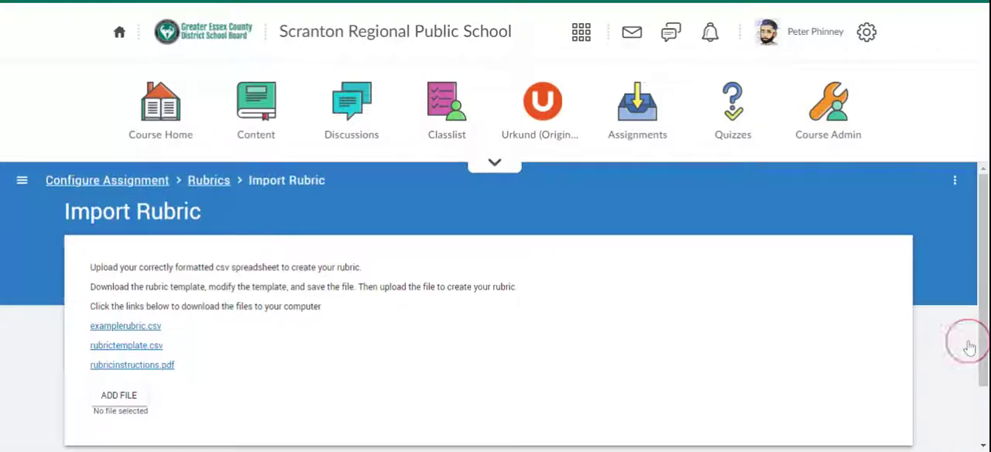
click(960, 337)
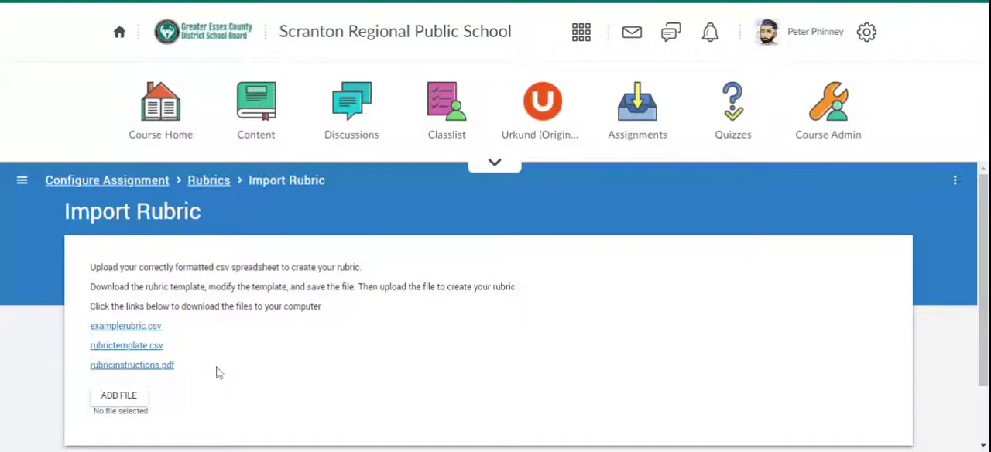
click(209, 181)
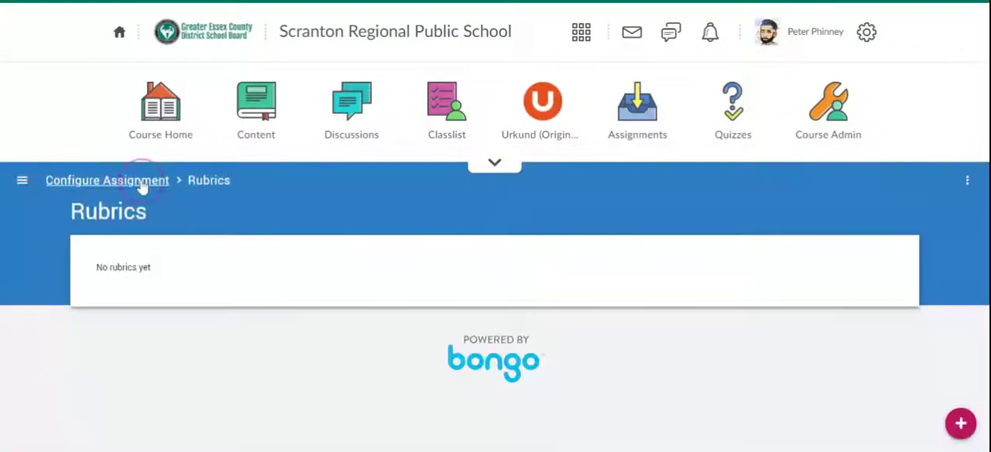
Return to the assignment form and enter "Instructions here." as the instructions
click(141, 179)
scroll(184, 318, down, 2)
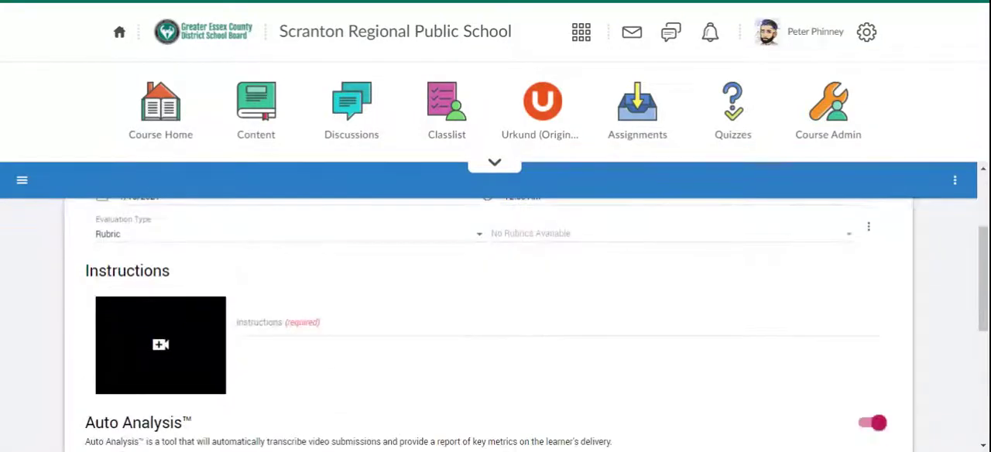
click(145, 235)
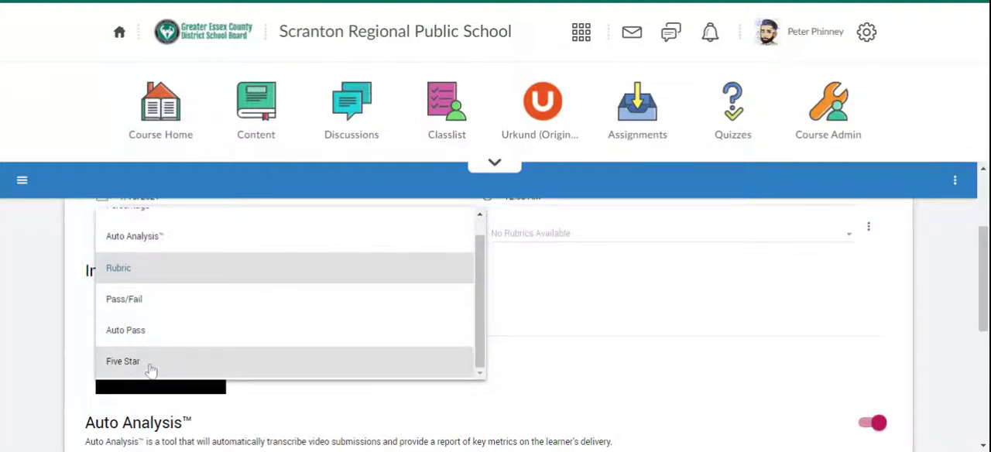
click(616, 362)
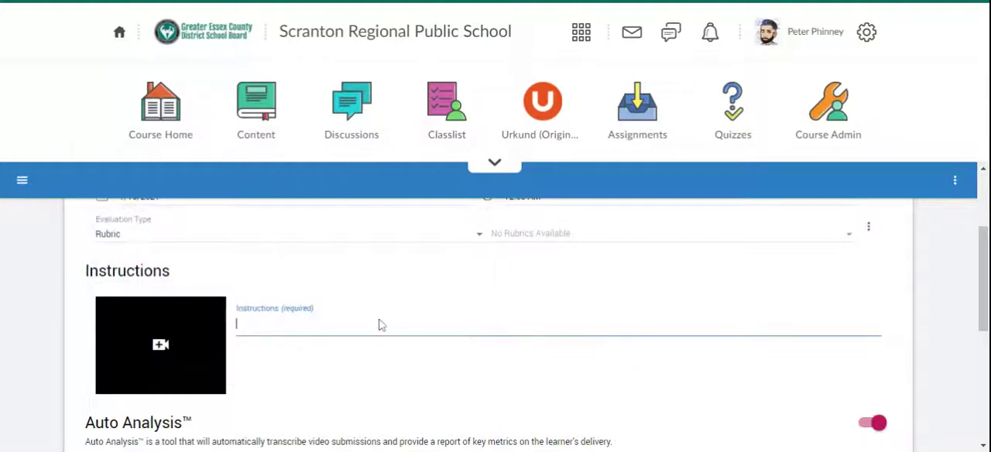
text(Instructions here.)
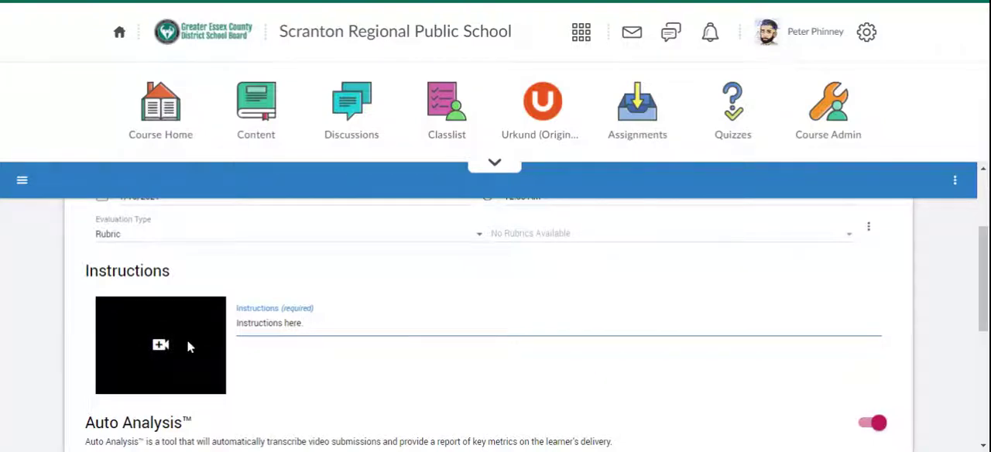
Turn off Auto Analysis for the assignment
scroll(188, 346, down, 2)
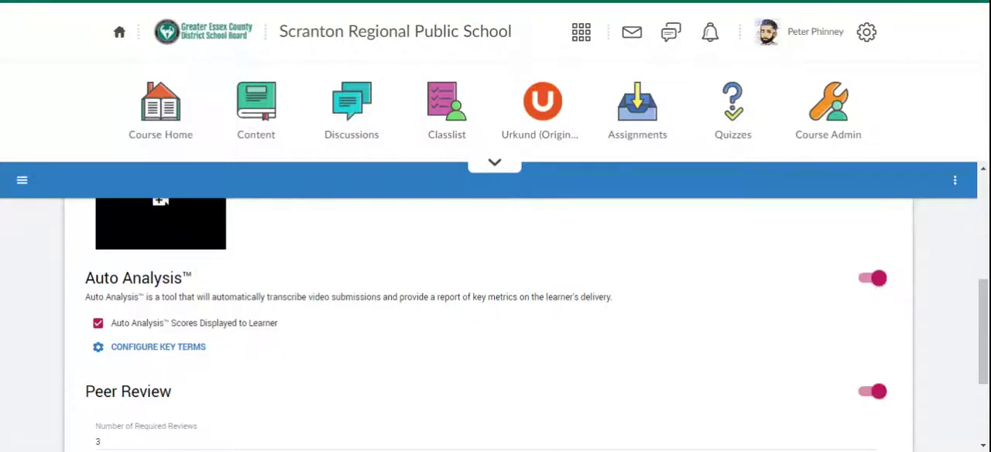
click(880, 285)
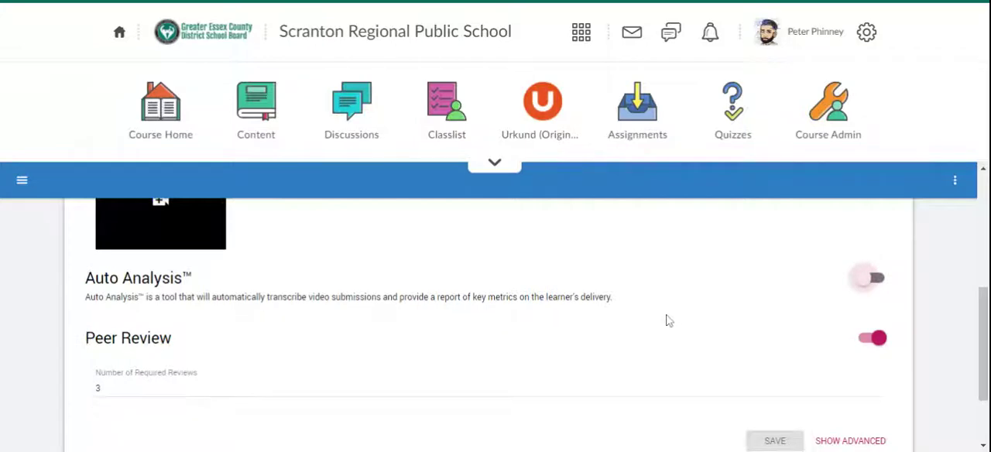
Show the advanced assignment settings
scroll(667, 321, down, 2)
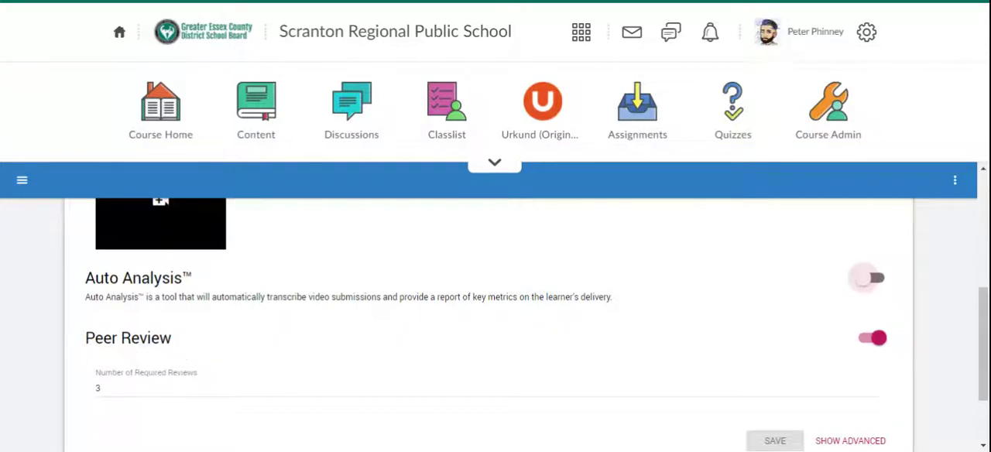
scroll(181, 348, down, 1)
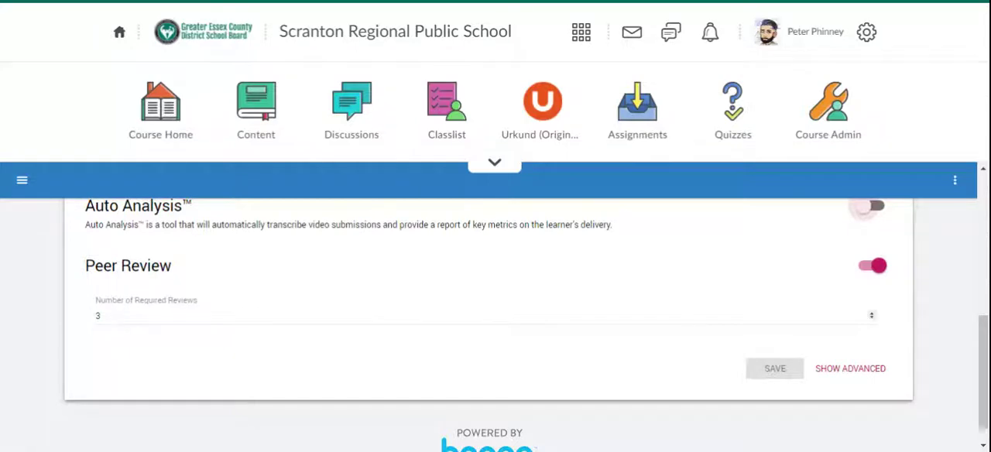
click(827, 370)
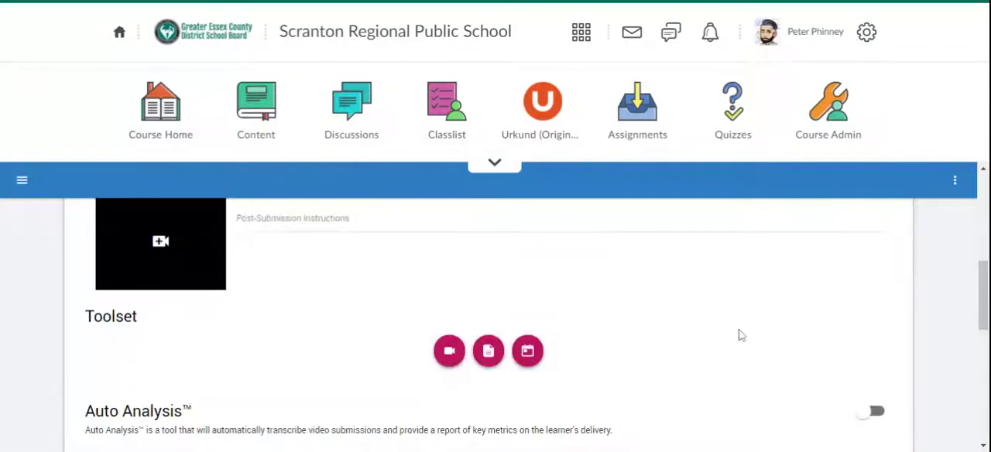
Examine the advanced peer review options for concealing reviewer and submitter identity
scroll(735, 334, down, 3)
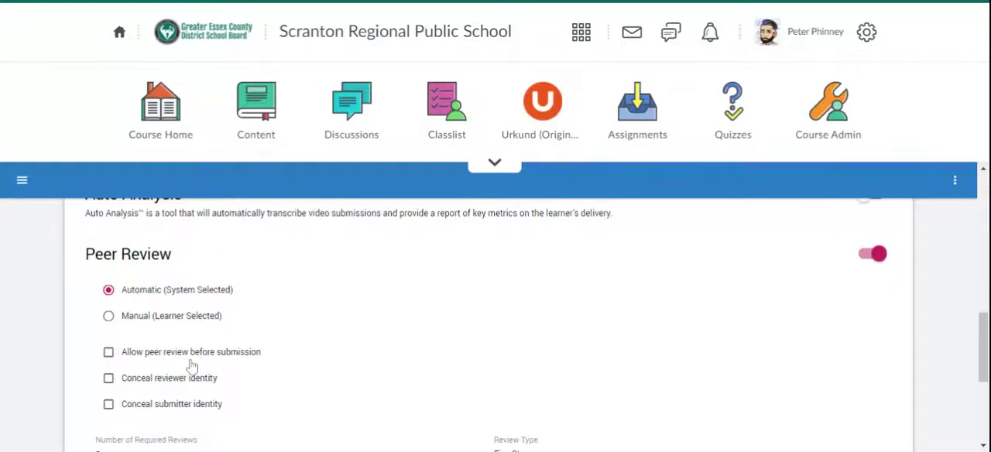
mouse_move(188, 379)
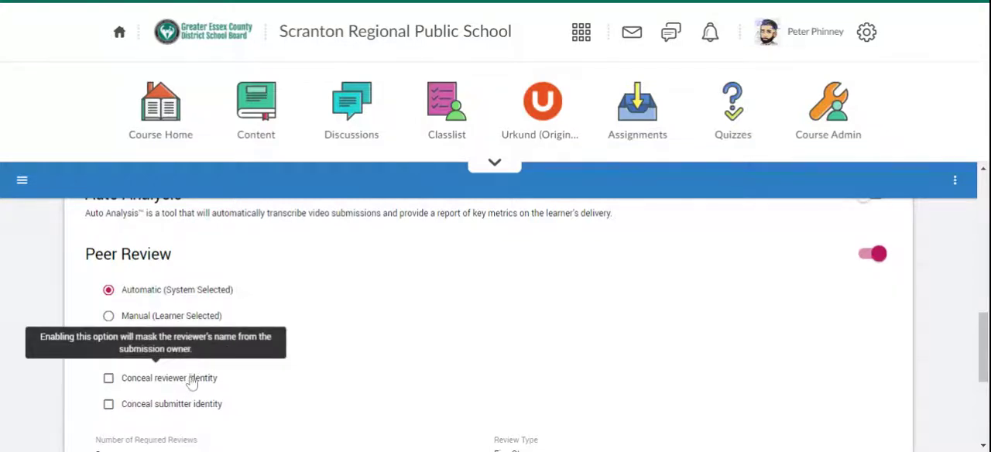
mouse_move(191, 407)
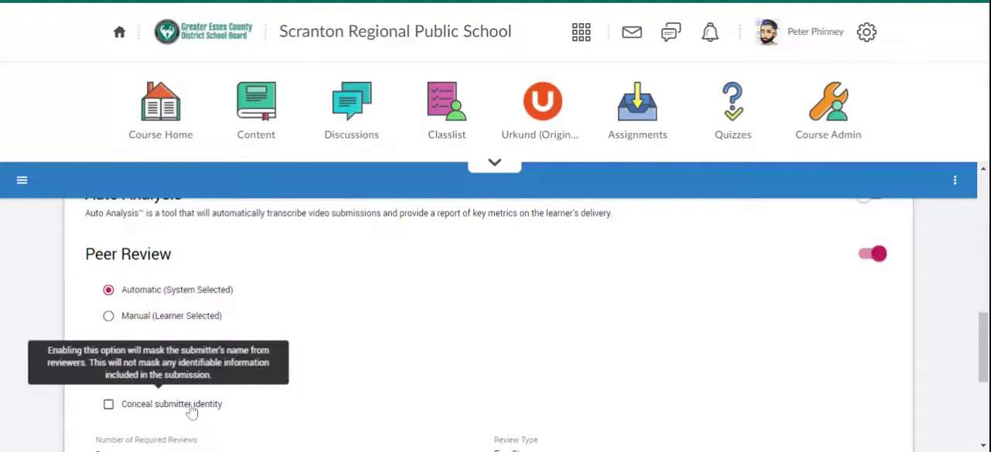
Set the peer review type to None
scroll(376, 387, down, 3)
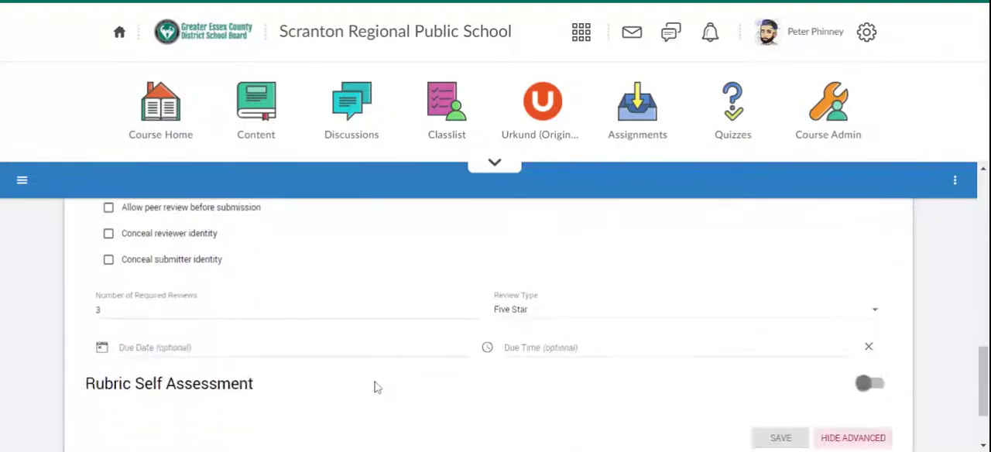
scroll(376, 387, up, 3)
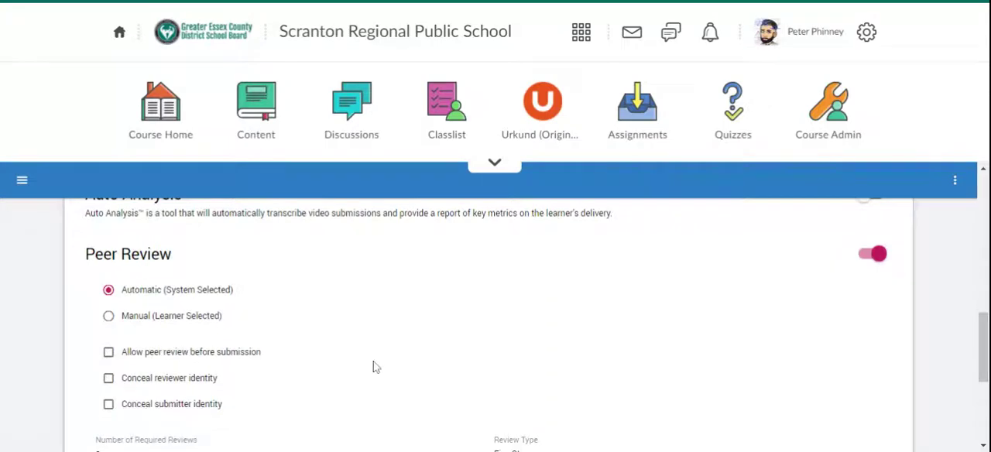
scroll(372, 366, down, 3)
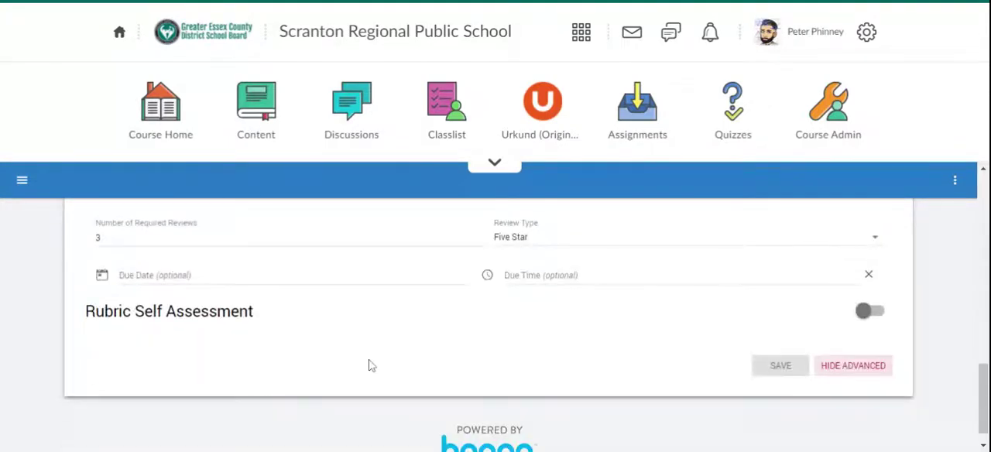
click(543, 242)
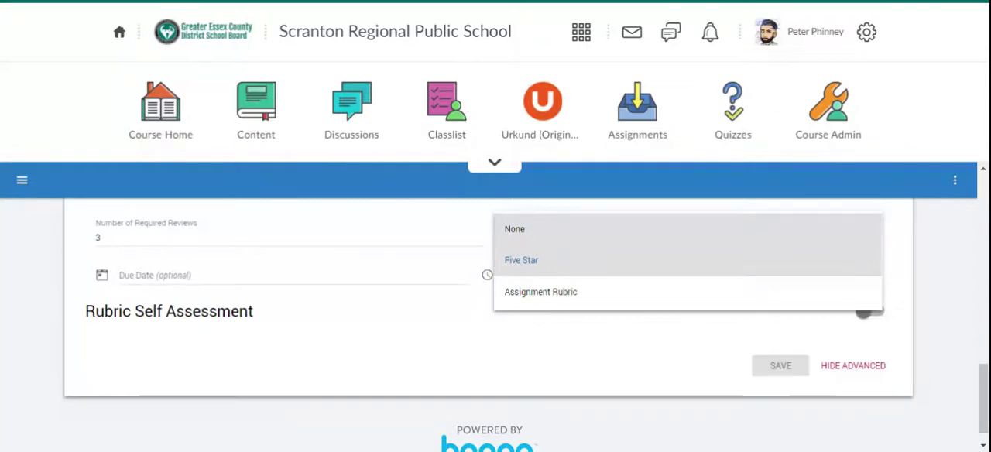
click(550, 229)
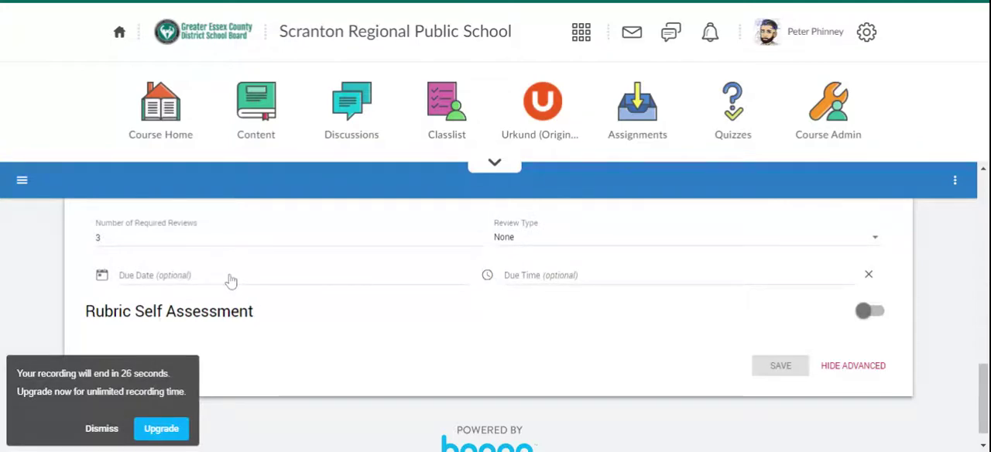
Review the assignment form's settings from the evaluation type down to the peer review options
click(103, 430)
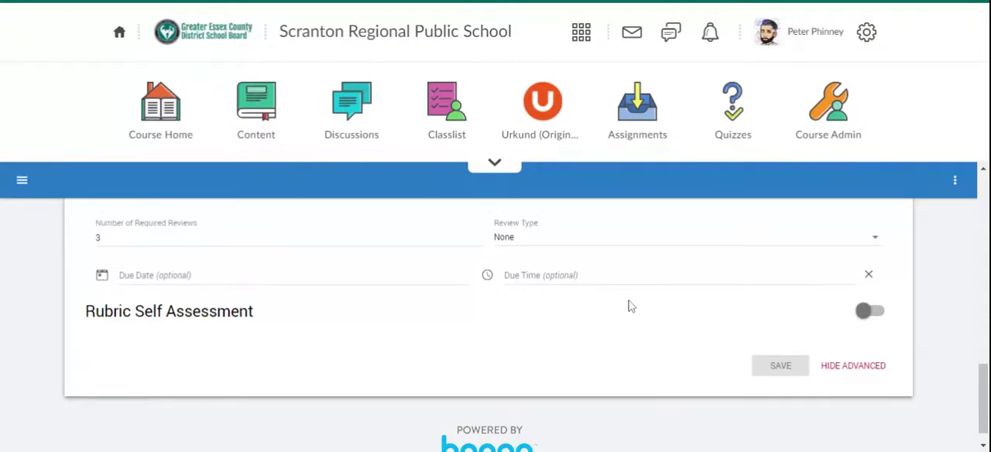
scroll(627, 306, up, 10)
scroll(619, 341, up, 2)
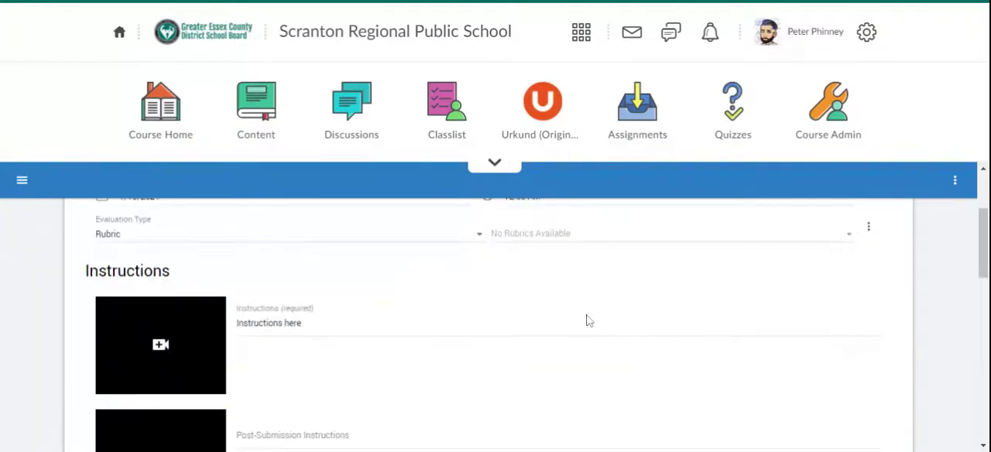
scroll(586, 321, up, 2)
scroll(581, 318, down, 1)
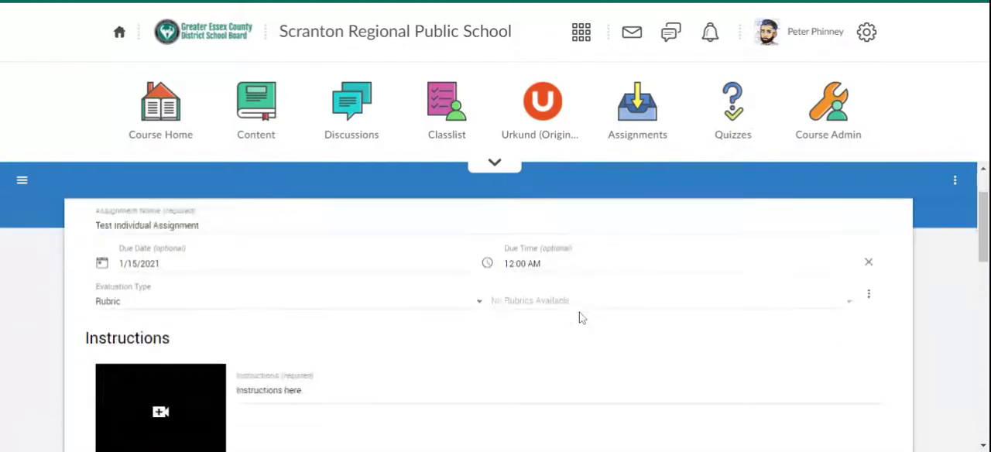
scroll(581, 318, down, 10)
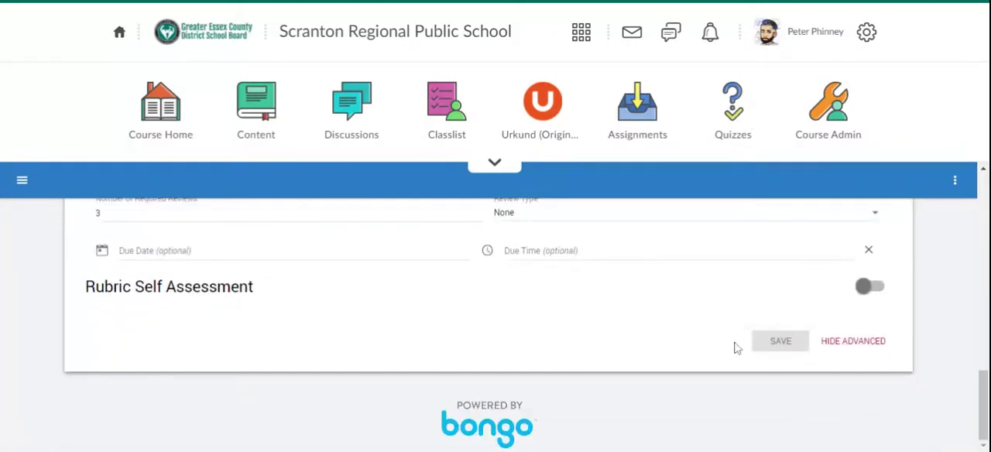
scroll(648, 343, up, 10)
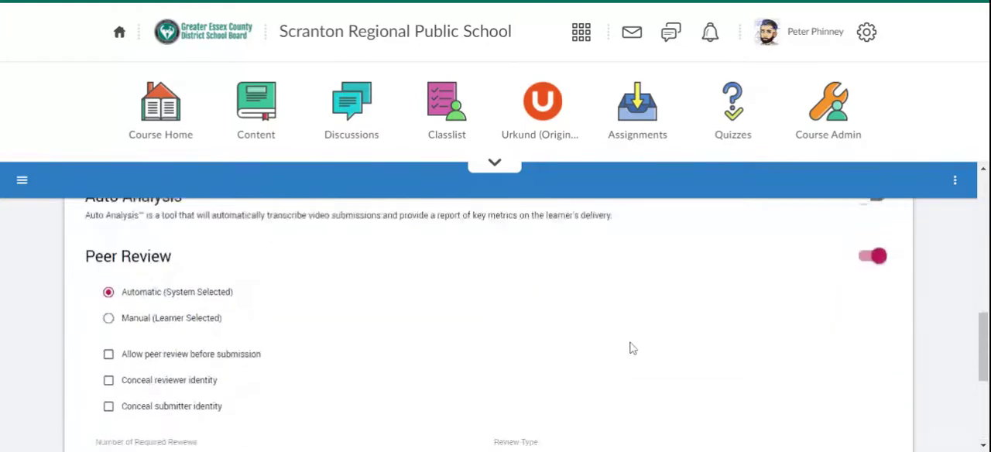
Change the evaluation type to Percentage
click(218, 379)
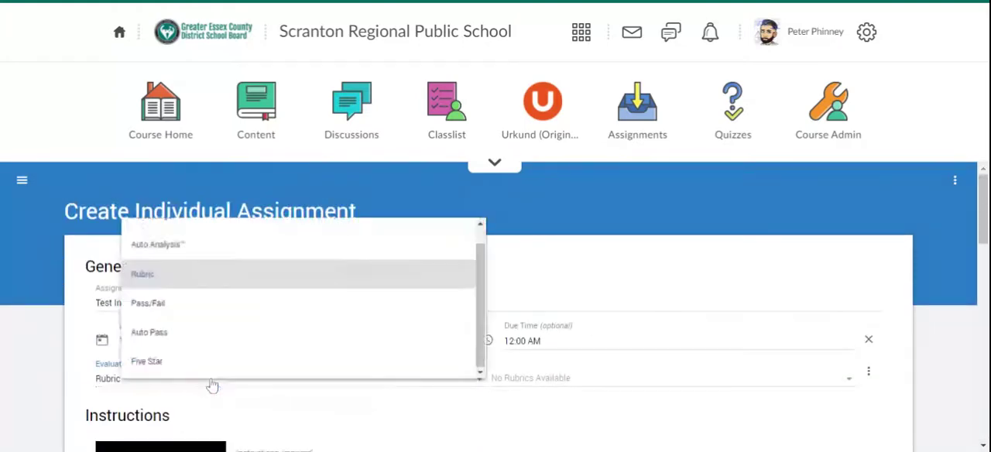
scroll(199, 248, up, 1)
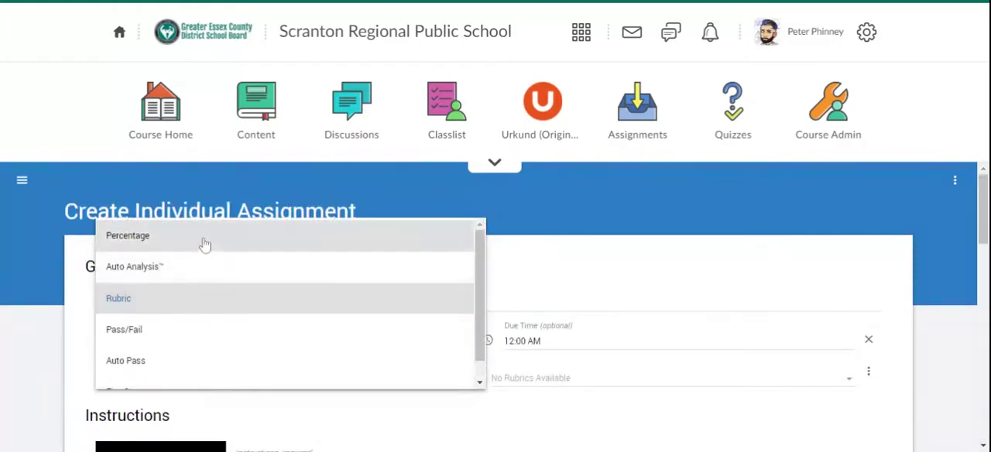
click(203, 234)
Save the new individual assignment
scroll(206, 240, down, 2)
scroll(527, 311, down, 5)
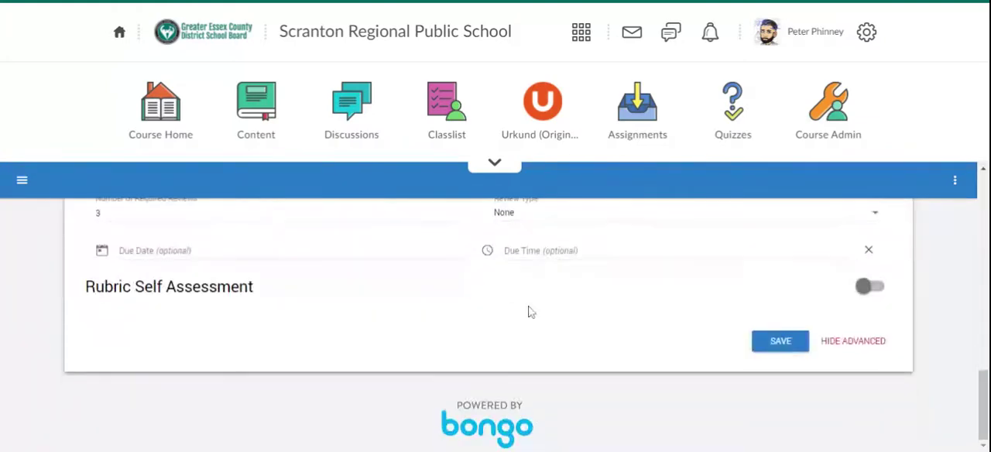
click(769, 340)
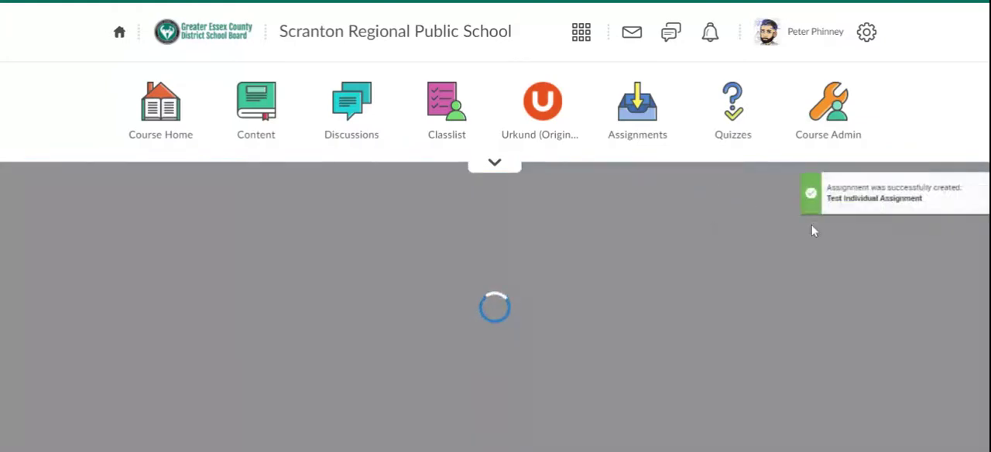